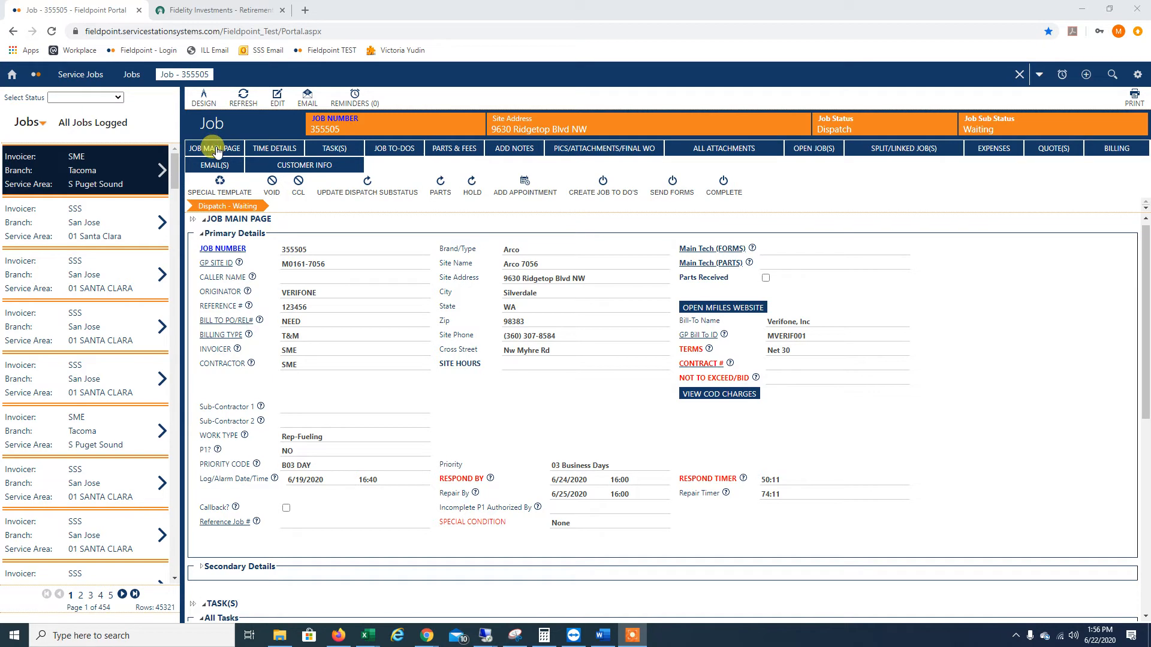
- Start a new task from the open job's task list and widen the task form
{"action": "left_click", "coordinate": [332, 150]}
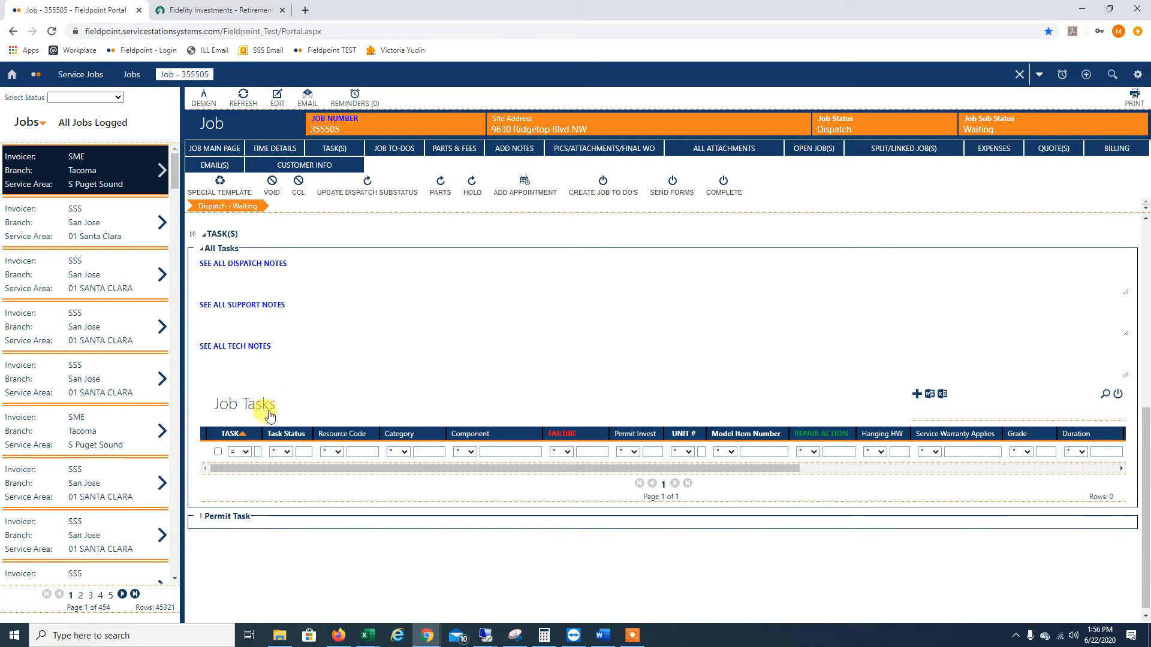
{"action": "left_click", "coordinate": [916, 399]}
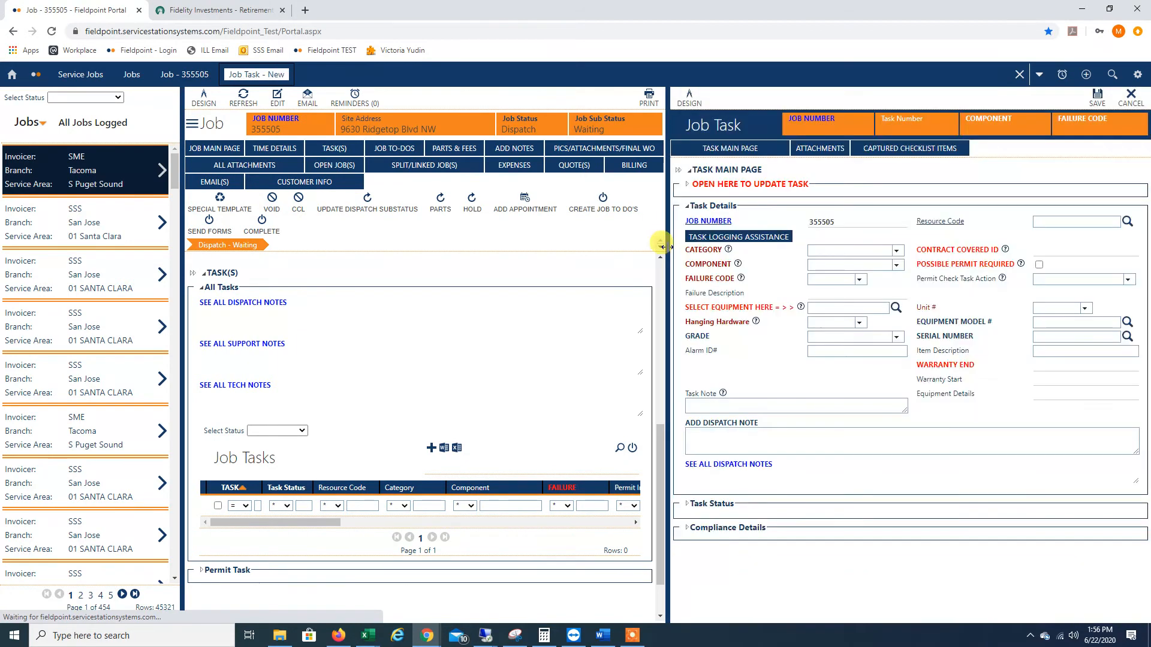
{"action": "left_click_drag", "start_coordinate": [667, 248], "coordinate": [249, 259]}
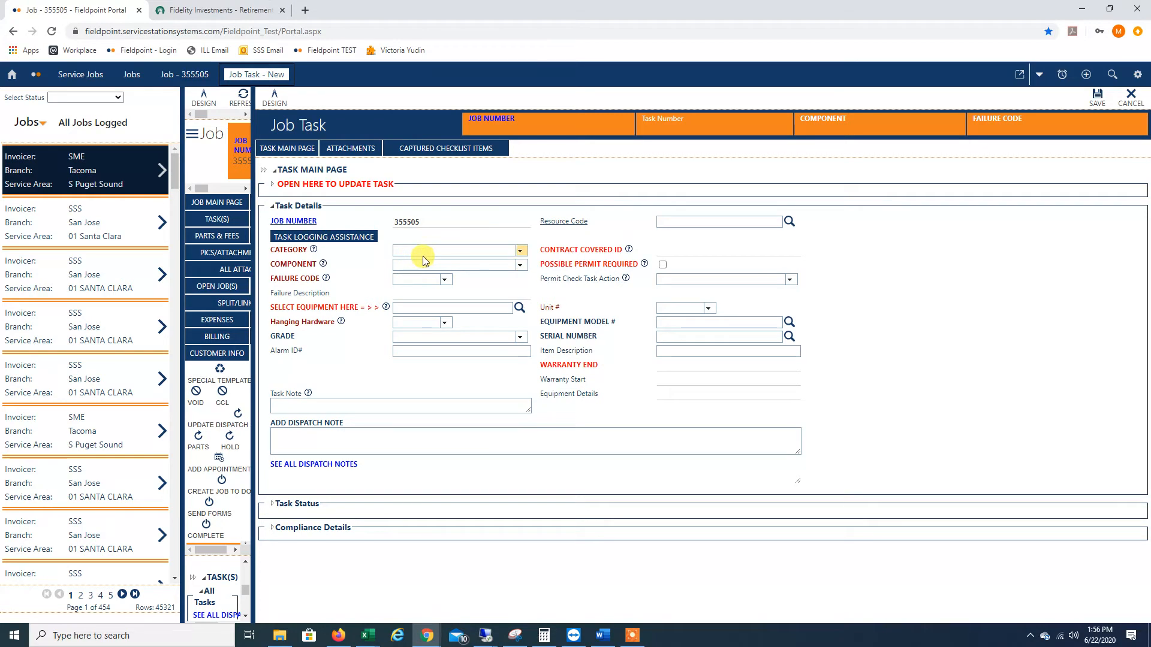
- Set the new task's category to Dispensers, component to Breakaway and failure code to Drv Off-Unknown
{"action": "left_click", "coordinate": [520, 252]}
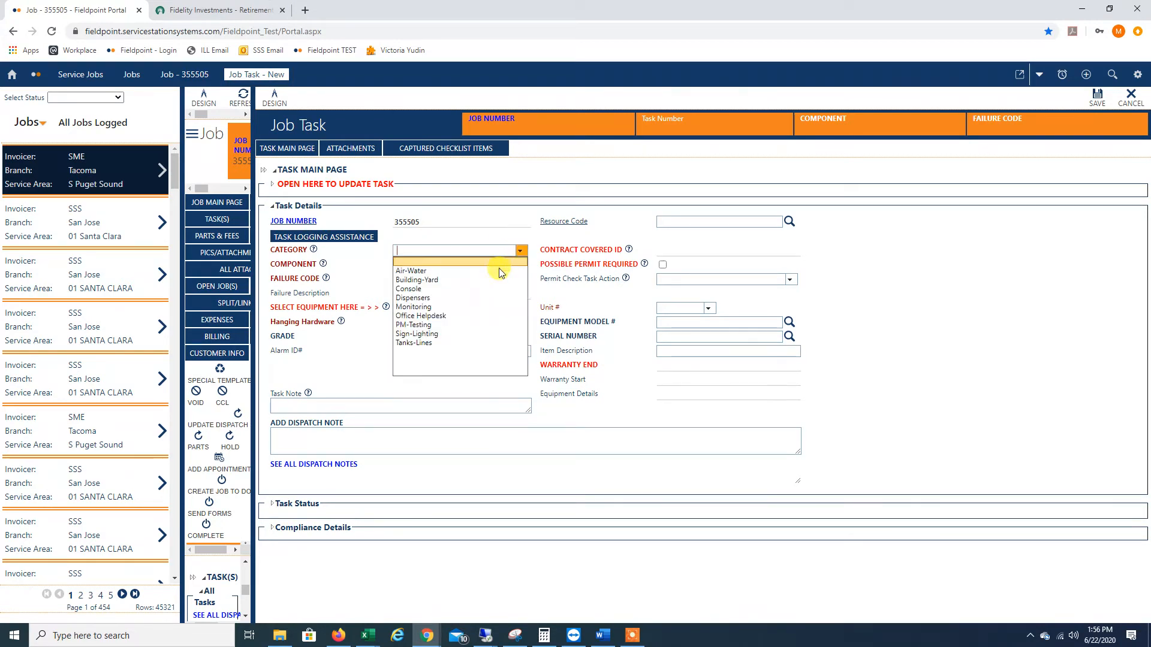
{"action": "left_click", "coordinate": [476, 296]}
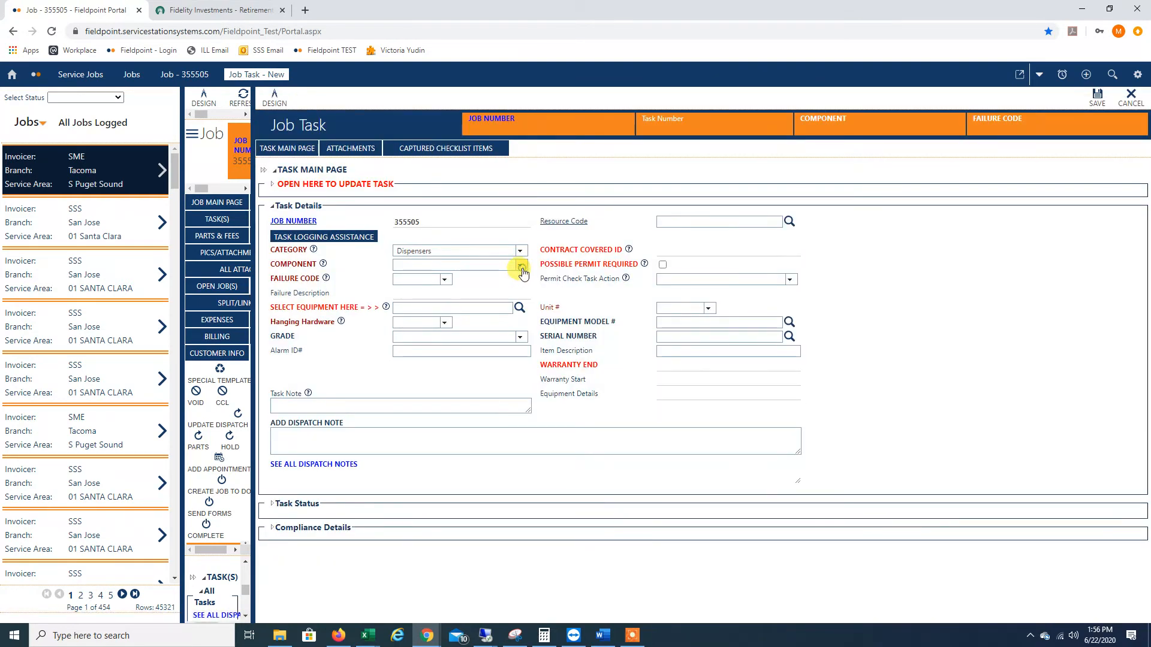
{"action": "left_click", "coordinate": [521, 268]}
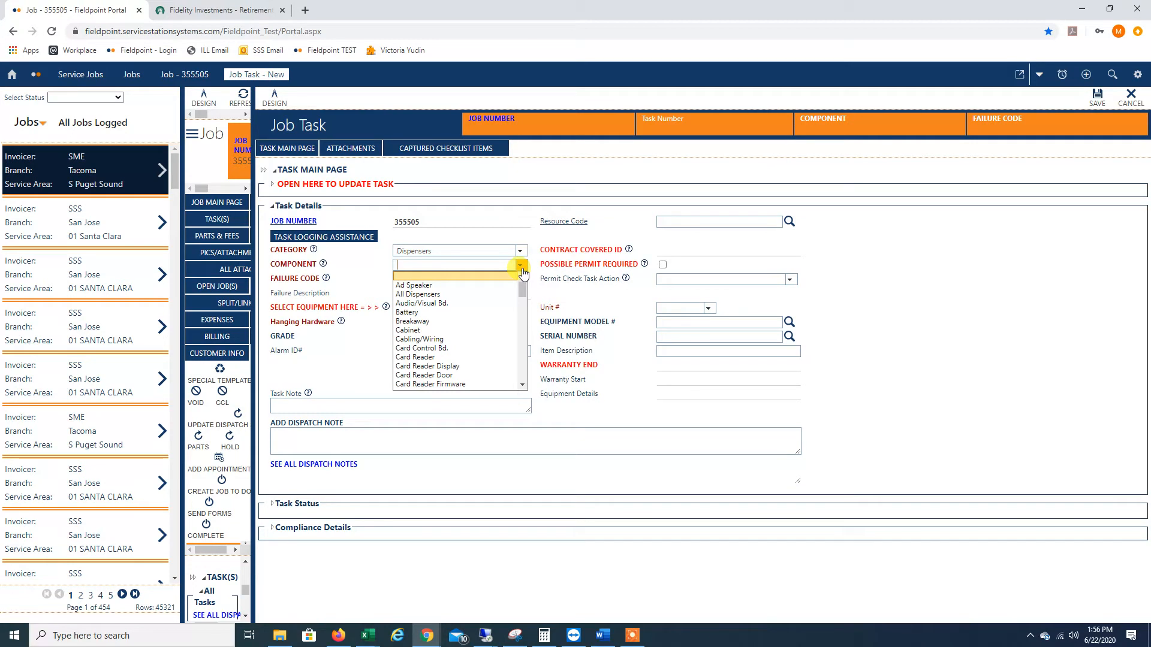
{"action": "left_click", "coordinate": [454, 323]}
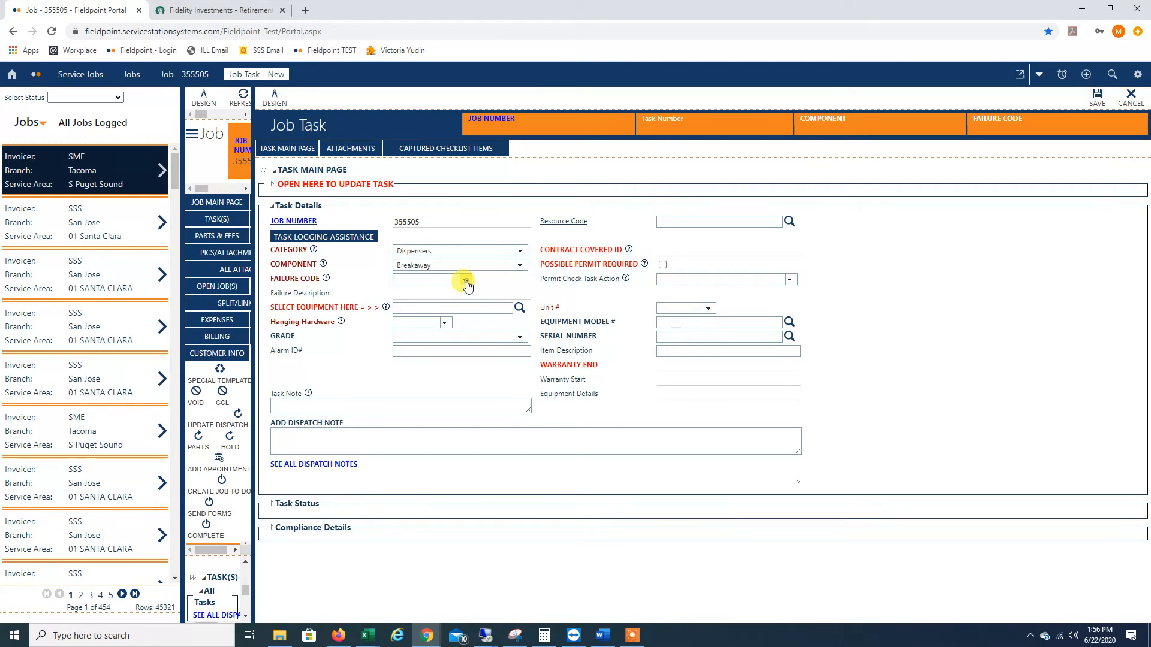
{"action": "left_click", "coordinate": [466, 281]}
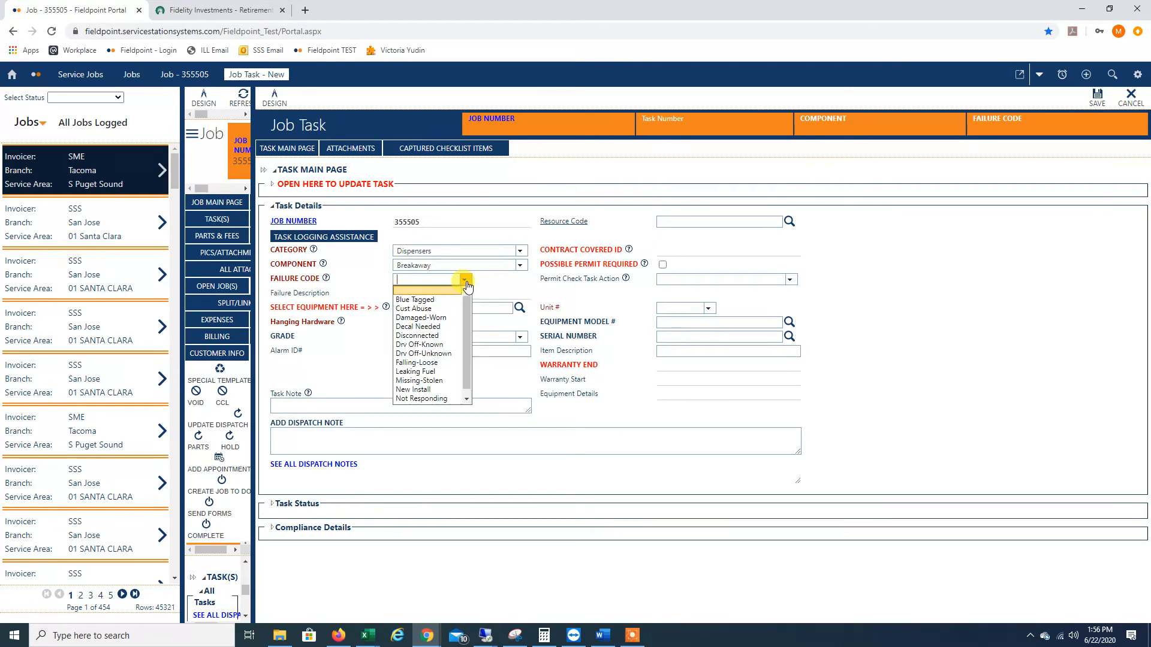
{"action": "left_click", "coordinate": [444, 355]}
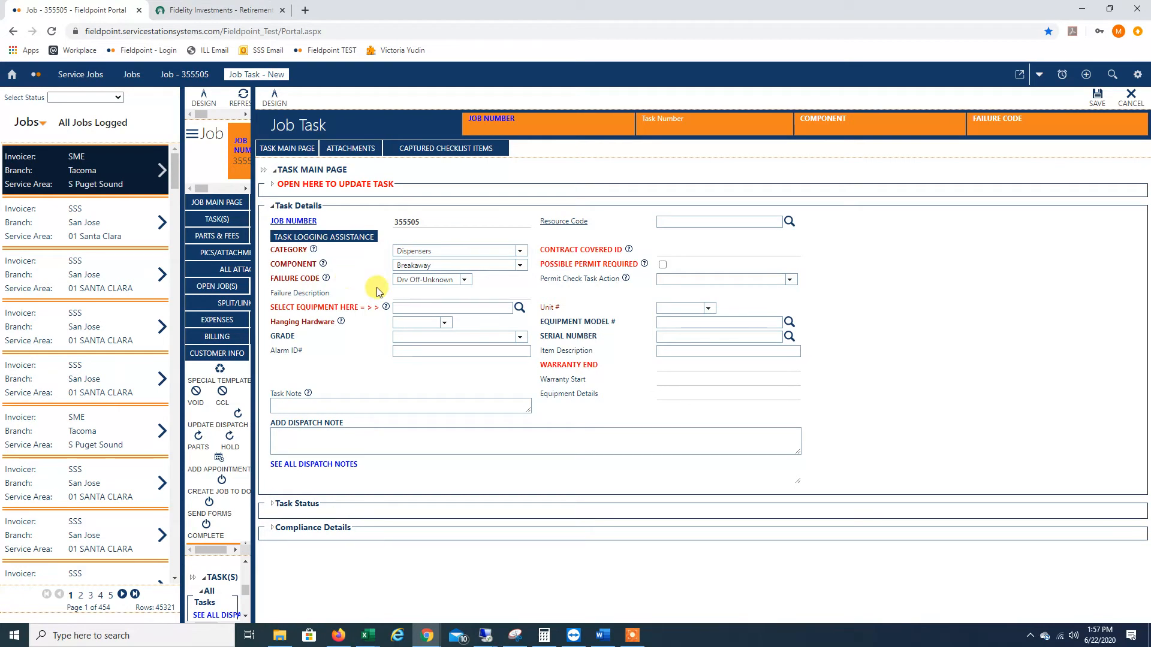
- Assign dispenser unit 02 as the task's equipment and set its hanging hardware to H02
{"action": "left_click", "coordinate": [519, 308]}
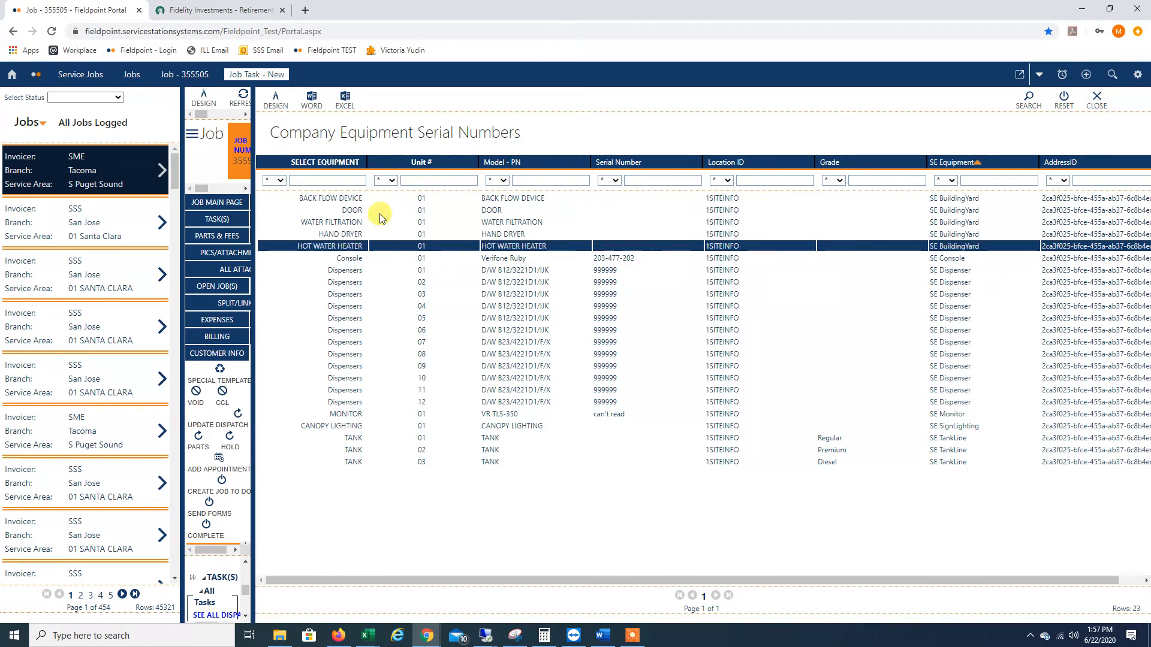
{"action": "left_click", "coordinate": [414, 289]}
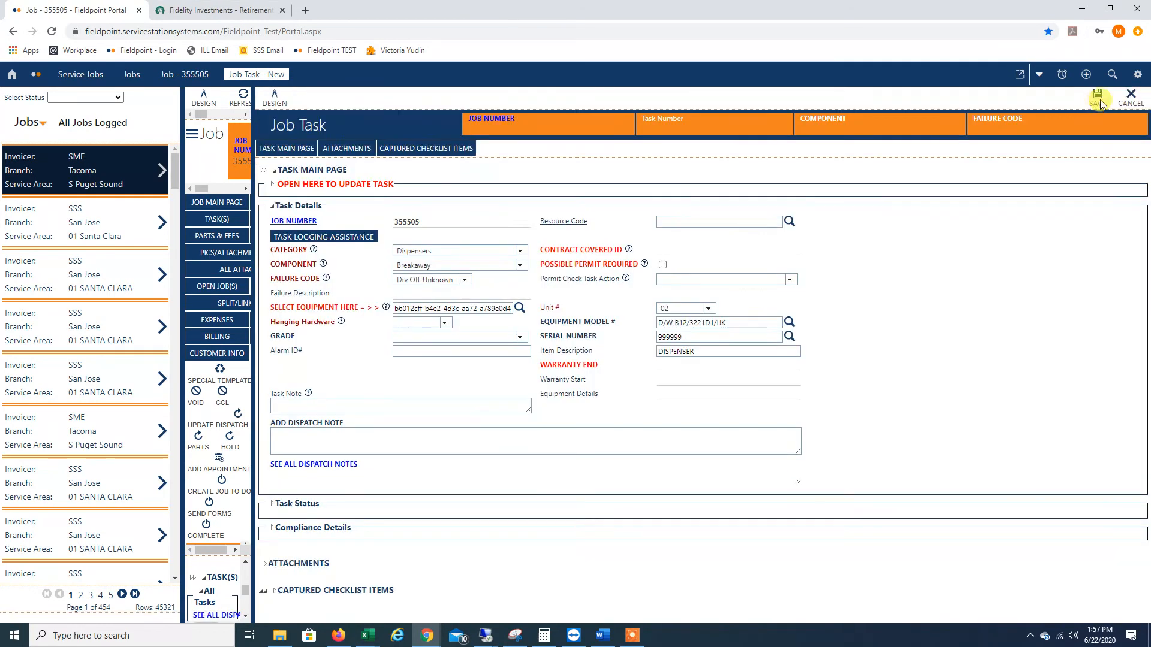
{"action": "left_click", "coordinate": [1099, 102]}
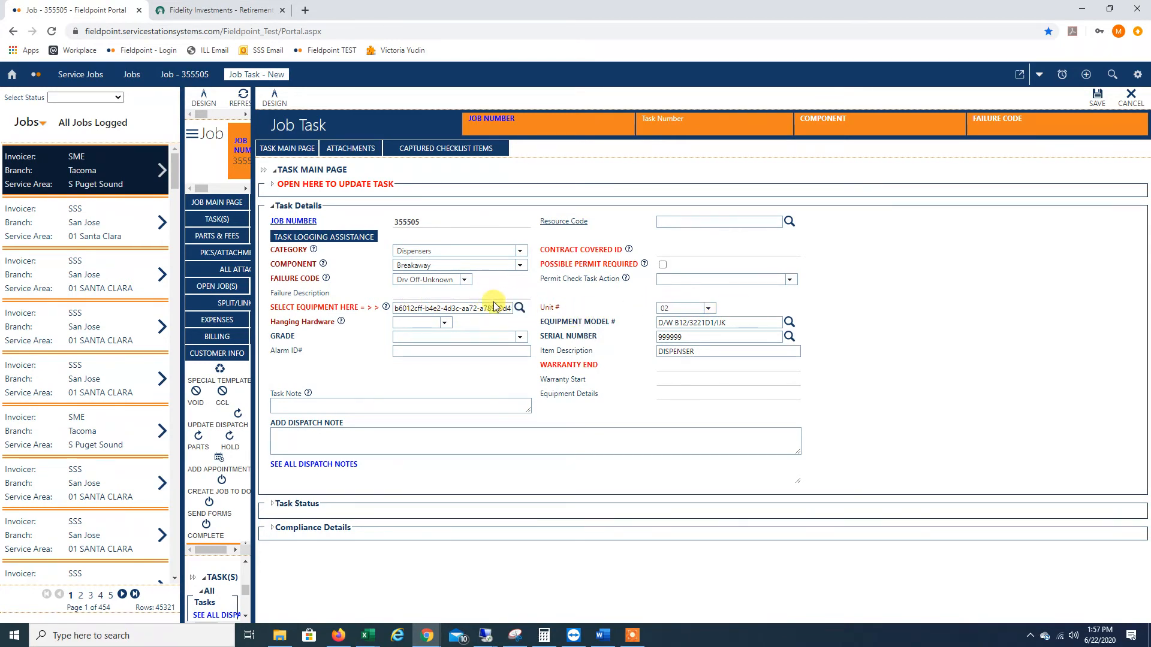
{"action": "left_click", "coordinate": [444, 324]}
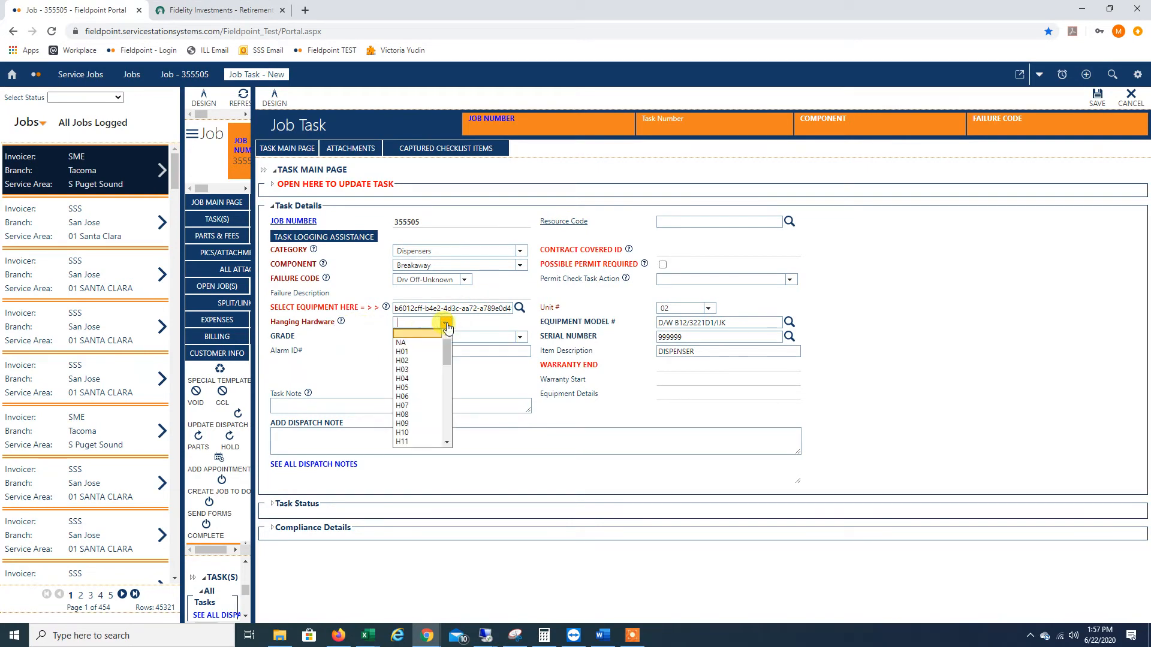
{"action": "left_click", "coordinate": [412, 360]}
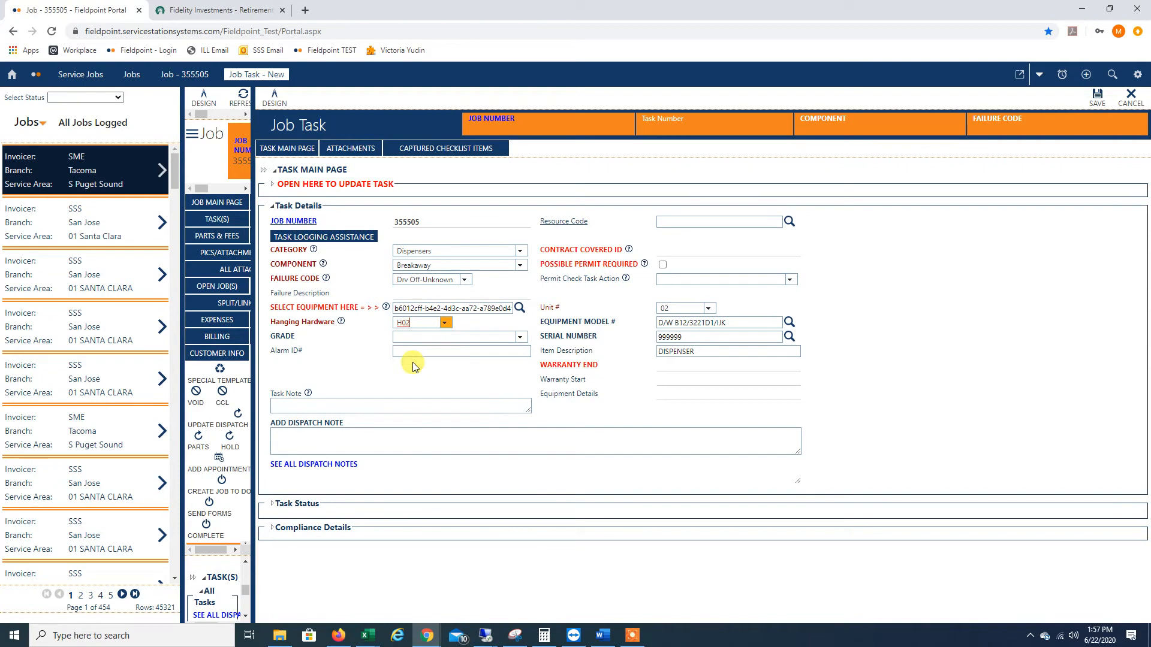
- Review the available fuel grades and the Alarm ID# field, leaving both blank
{"action": "left_click", "coordinate": [436, 338]}
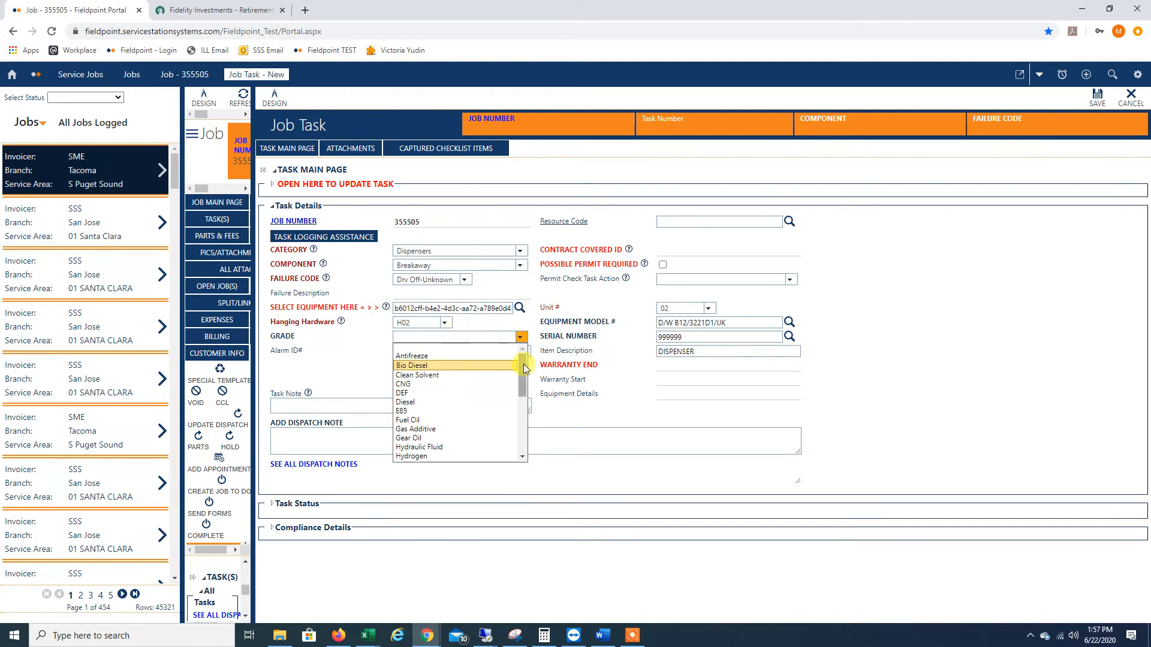
{"action": "left_click_drag", "start_coordinate": [523, 369], "coordinate": [512, 447]}
{"action": "scroll", "coordinate": [513, 447], "scroll_direction": "up", "scroll_amount": 5}
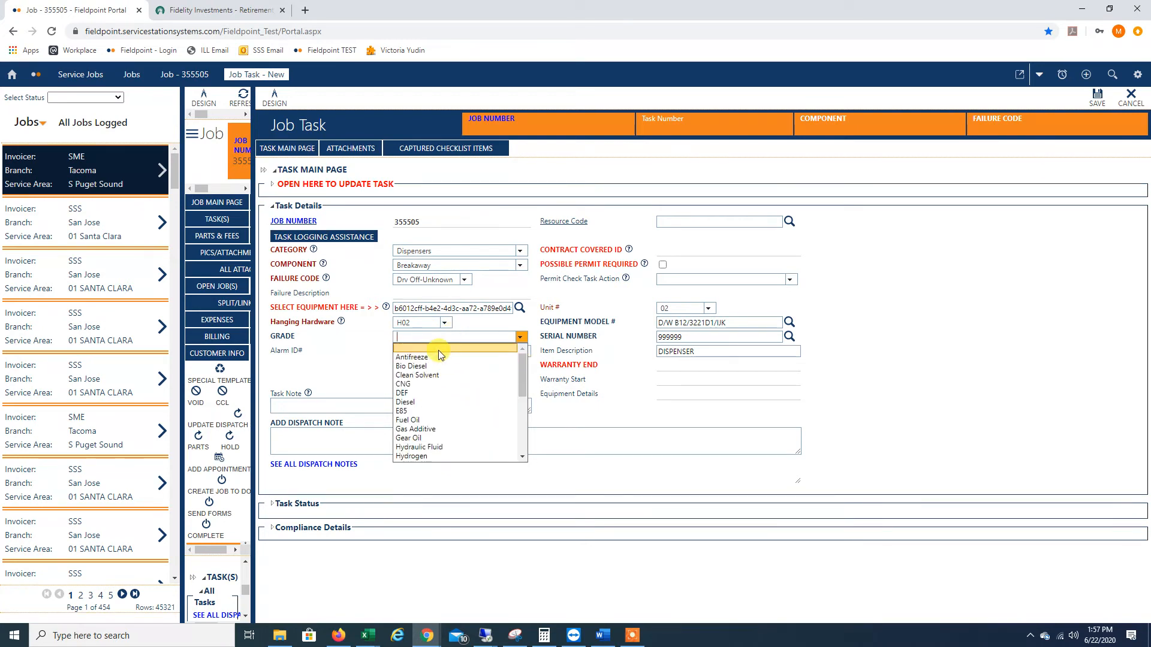
{"action": "left_click", "coordinate": [422, 350]}
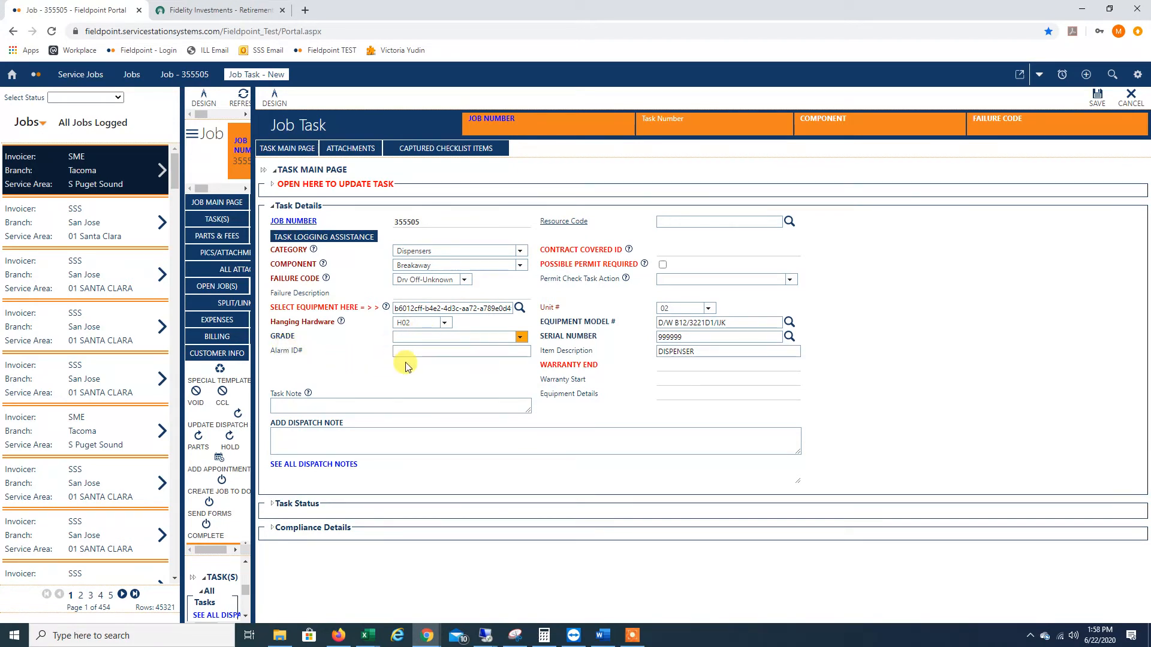
{"action": "left_click", "coordinate": [431, 354]}
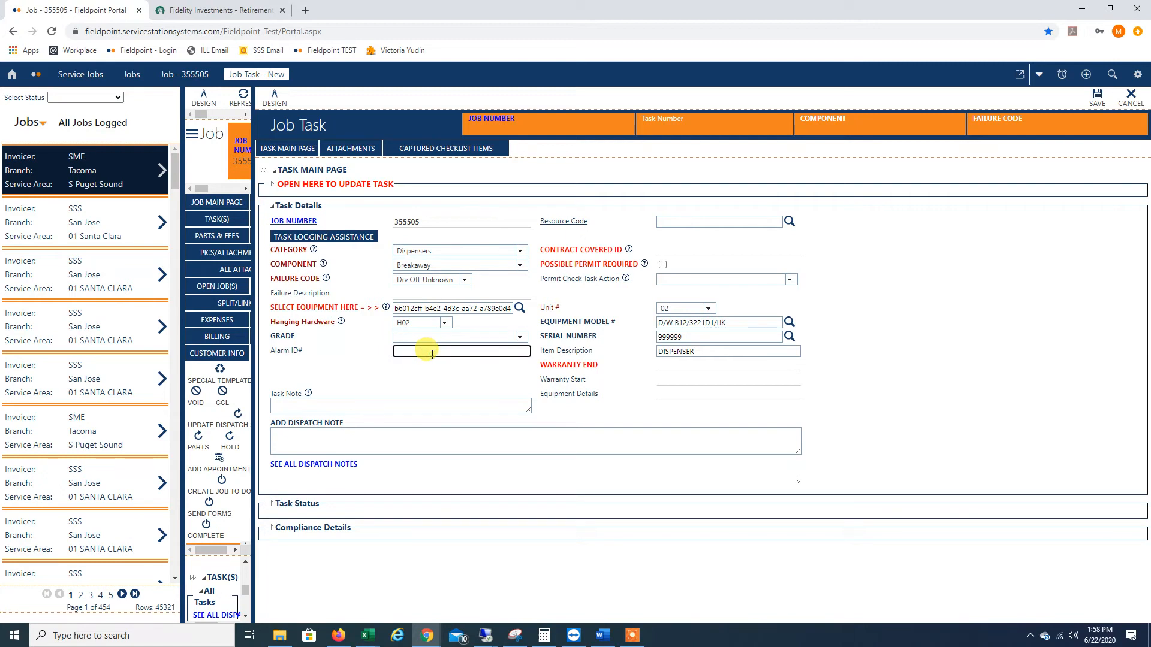
{"action": "left_click", "coordinate": [371, 383]}
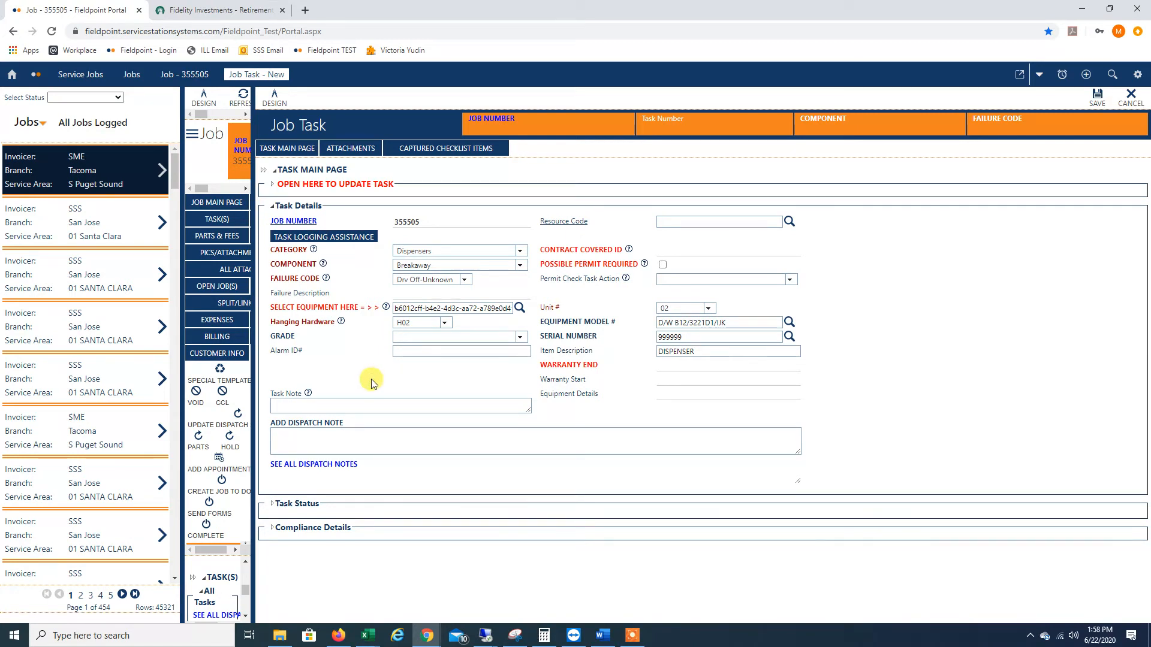
- Enter the task note "HH onsite", leave the dispatch note blank, and save the task
{"action": "left_click", "coordinate": [342, 407]}
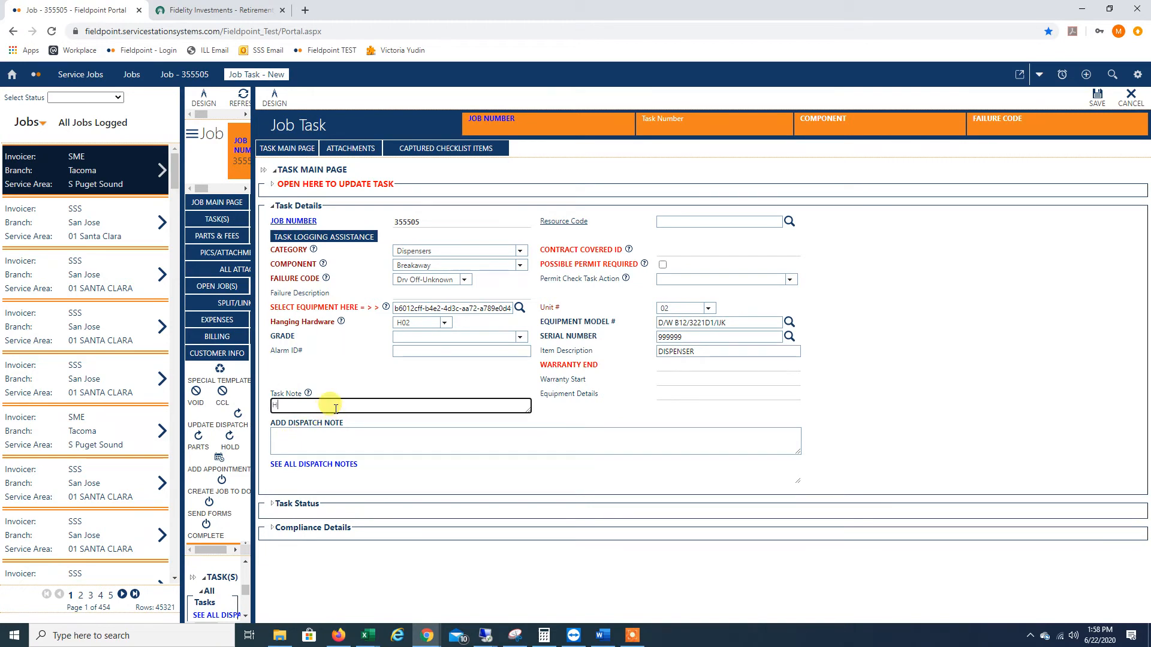
{"action": "type", "text": "onsite"}
{"action": "left_click", "coordinate": [318, 439]}
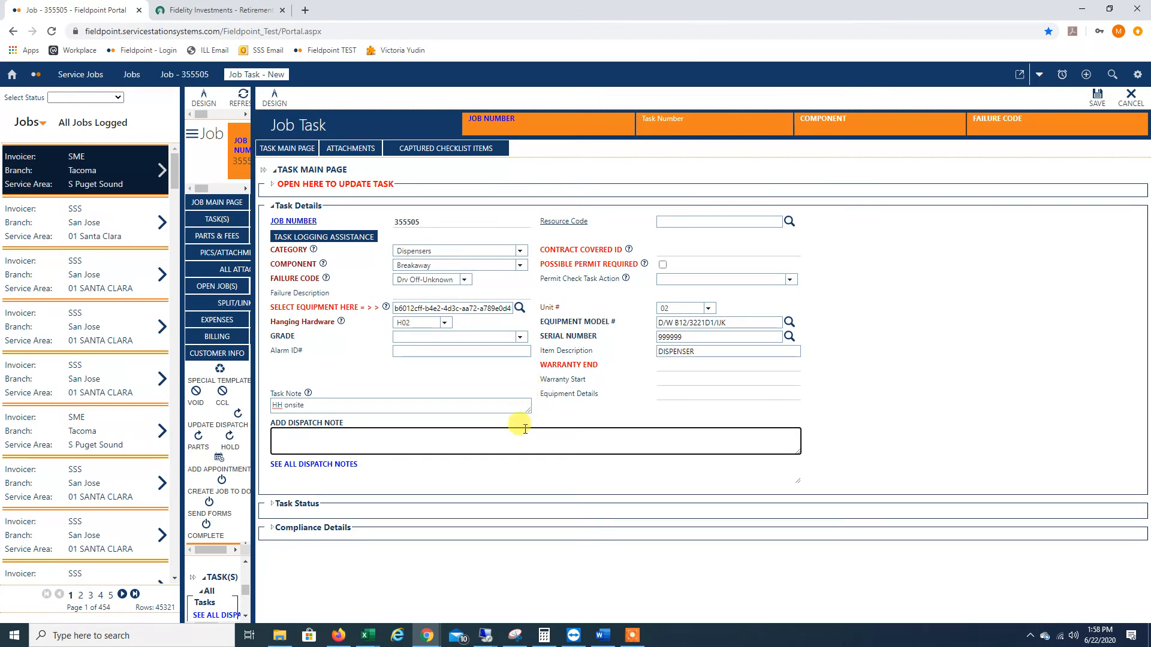
{"action": "left_click", "coordinate": [1091, 99]}
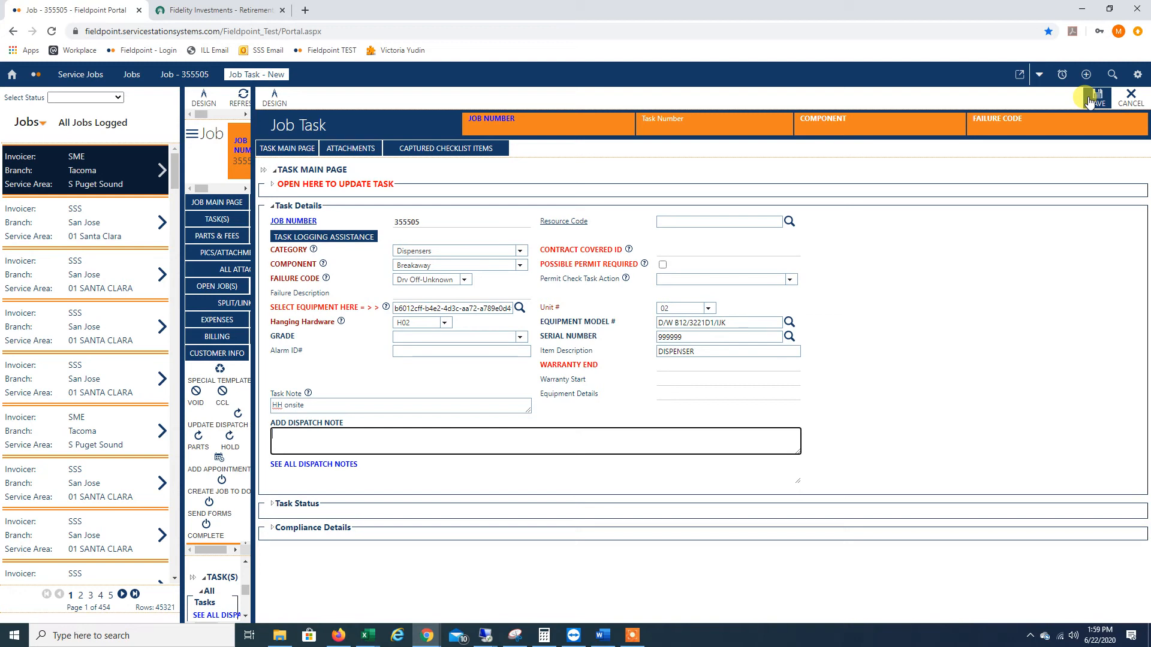
{"action": "left_click", "coordinate": [1091, 99]}
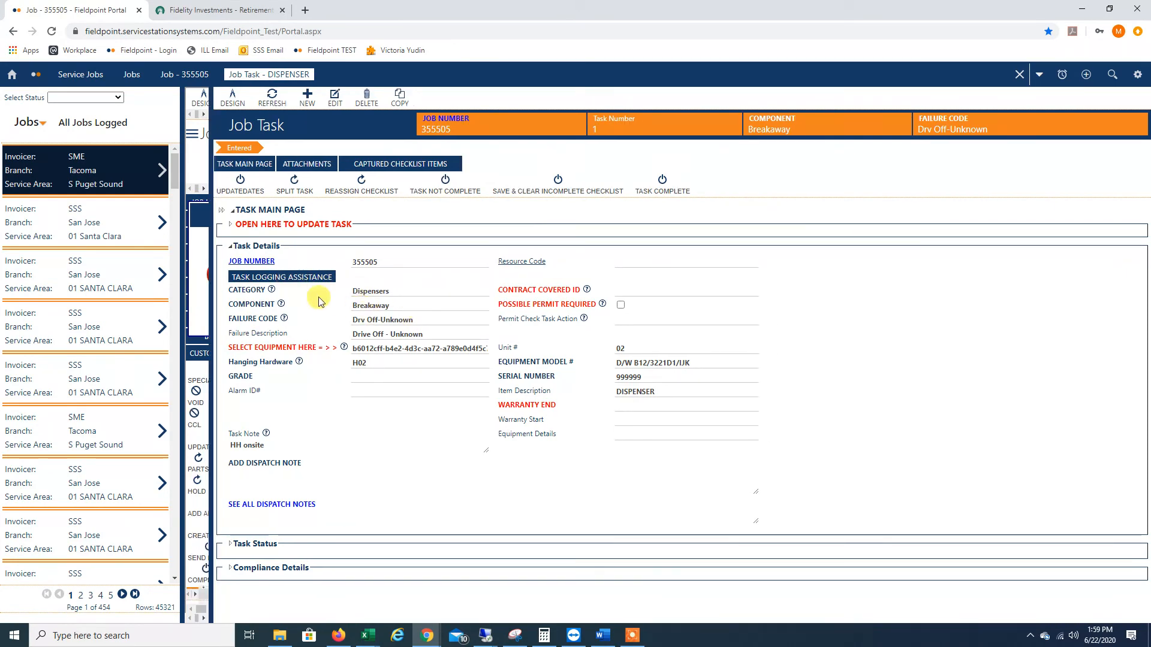
- Look up the failure codes for the vacuum component in Task Logging Assistance, and close the lookup
{"action": "left_click", "coordinate": [287, 278]}
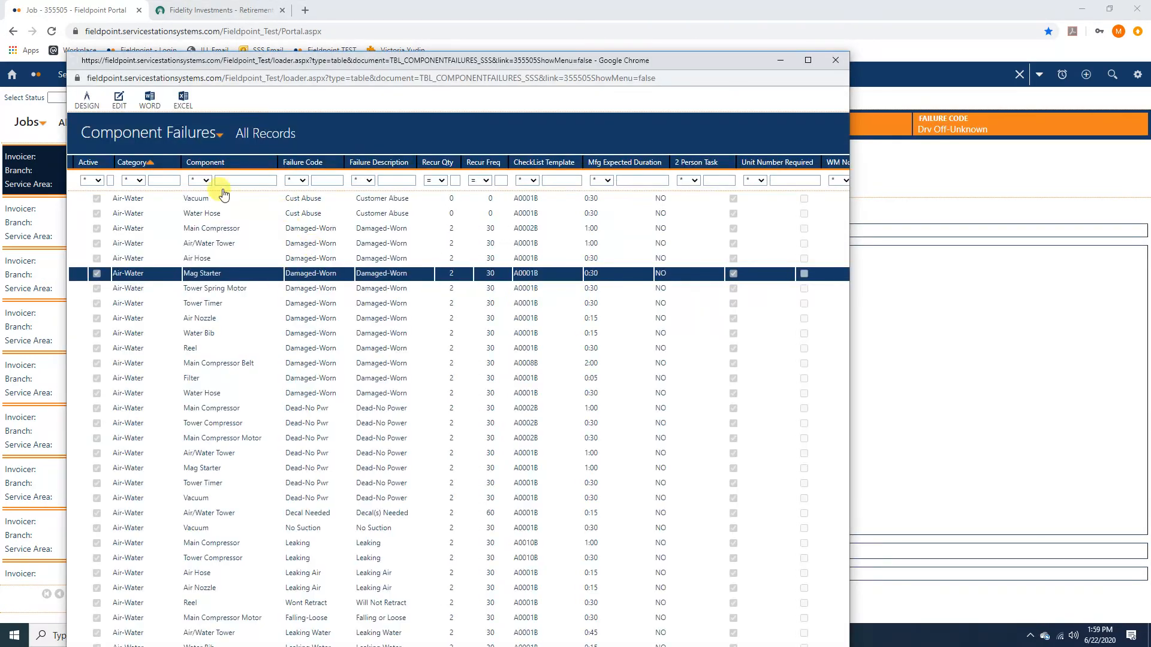
{"action": "left_click", "coordinate": [206, 203]}
{"action": "left_click", "coordinate": [207, 211]}
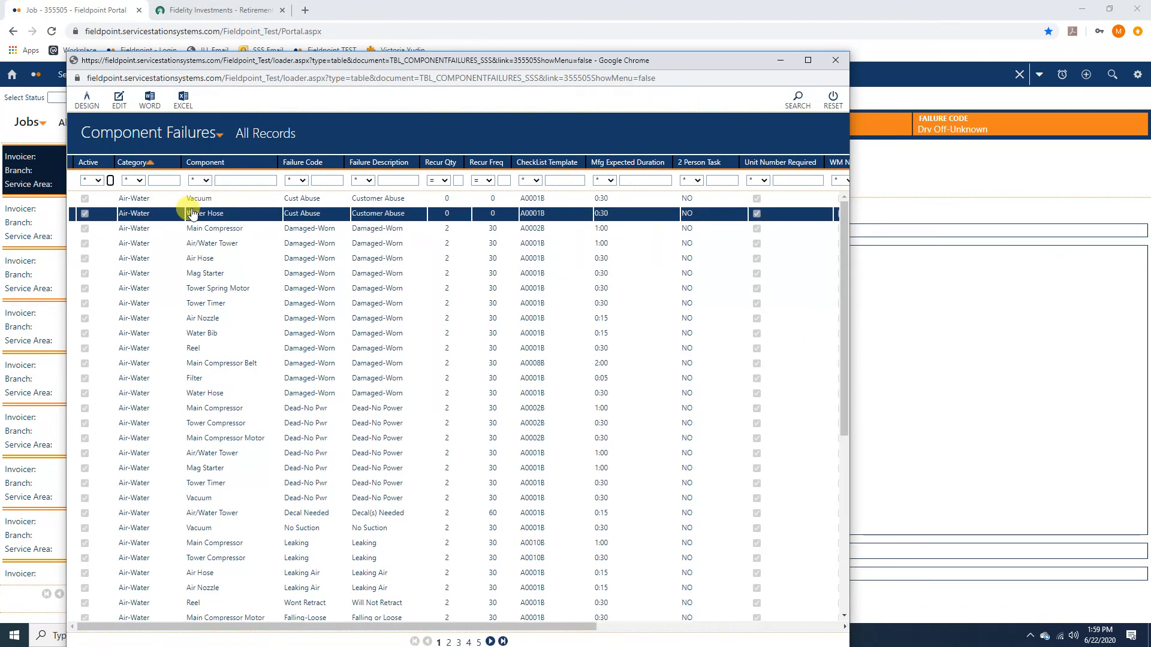
{"action": "left_click", "coordinate": [256, 180]}
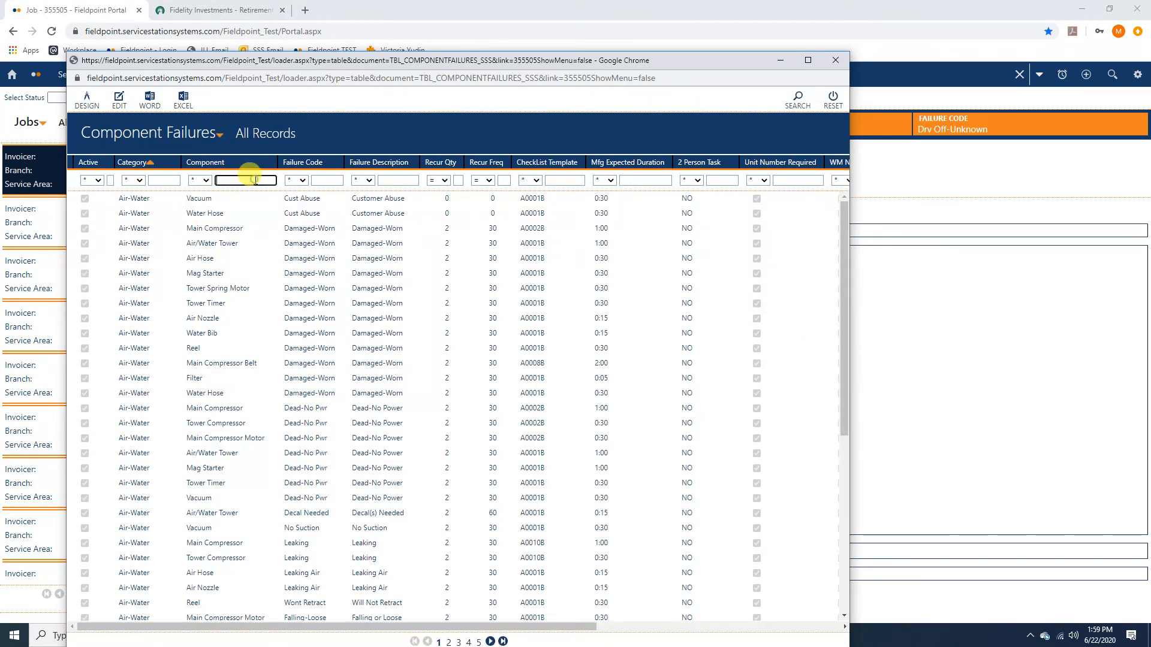
{"action": "type", "text": "vacuum"}
{"action": "key", "text": "Return"}
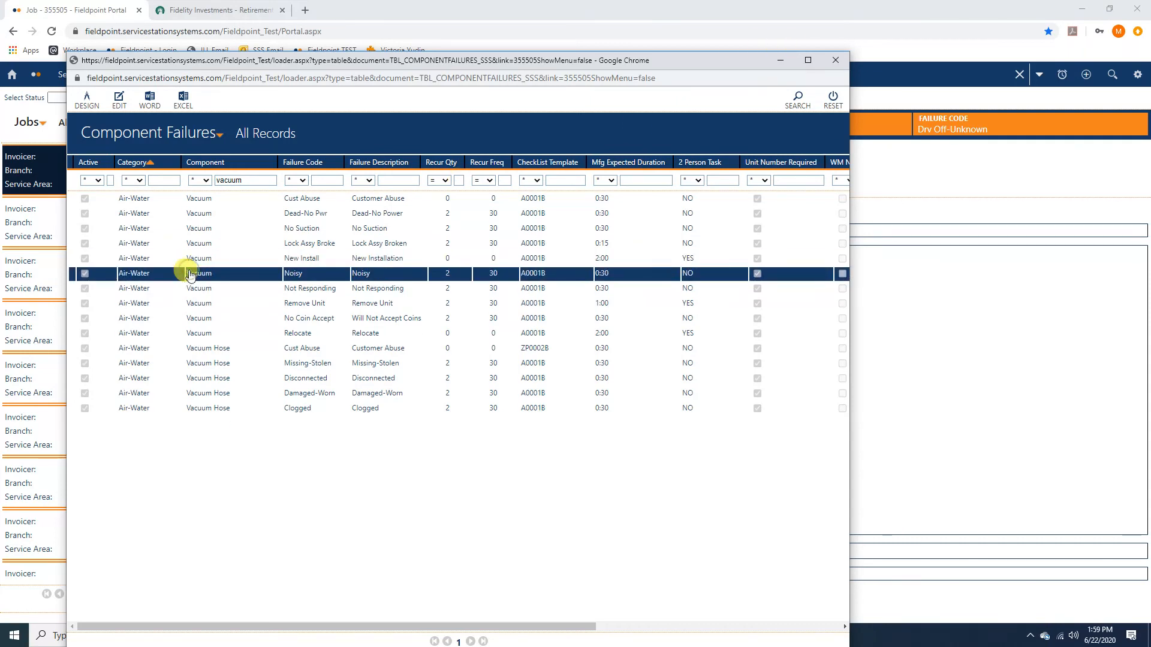
{"action": "left_click", "coordinate": [838, 61]}
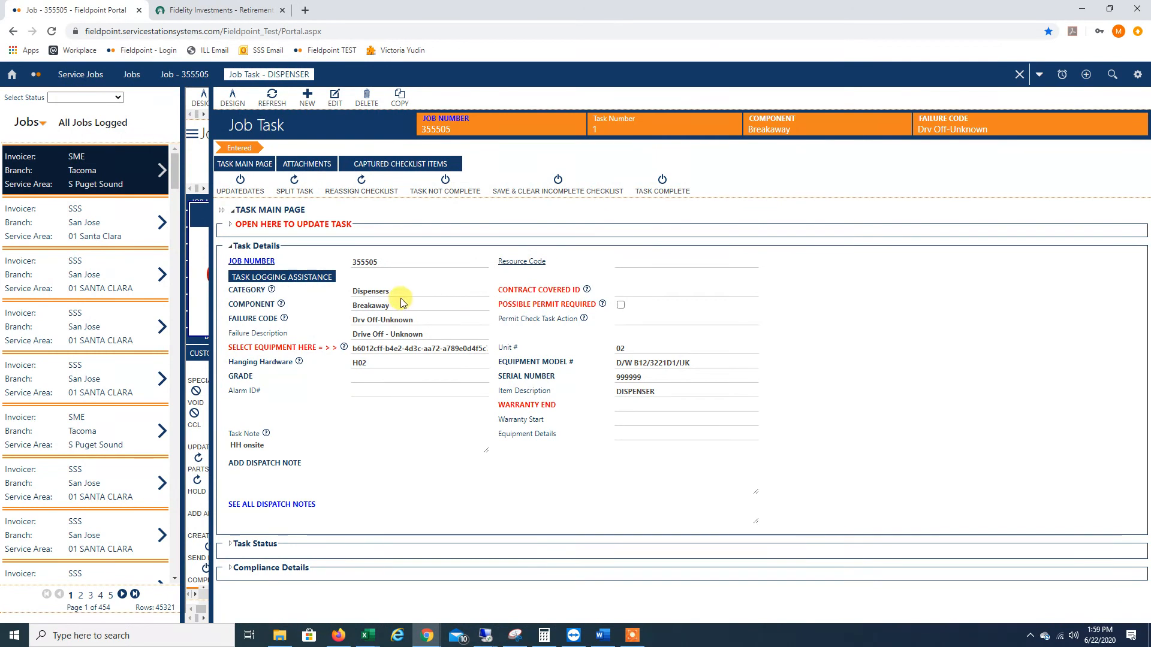